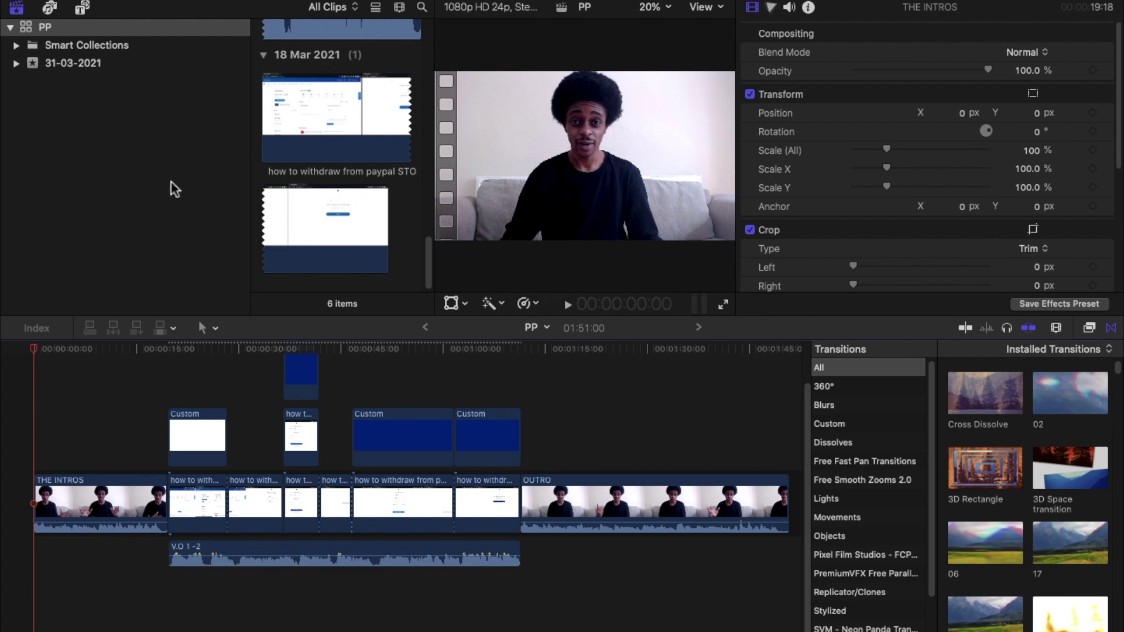
Show the Pixel Film Studios - FCPX Social Mega Pack category in the Titles library
left_click(83, 8)
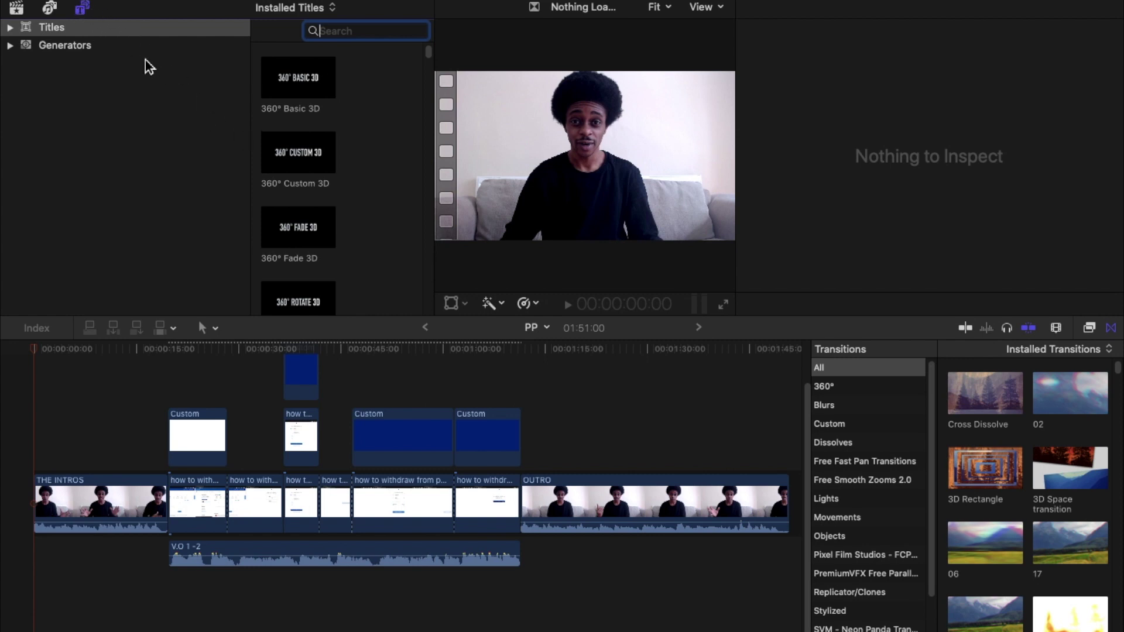
left_click(15, 30)
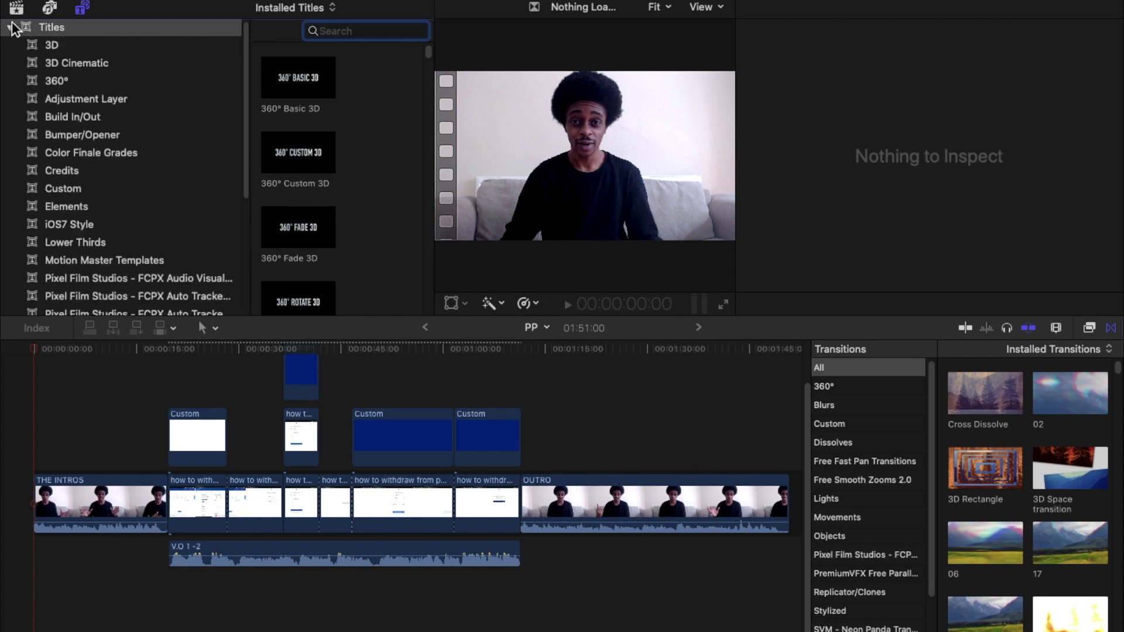
scroll(103, 153, "down", 5)
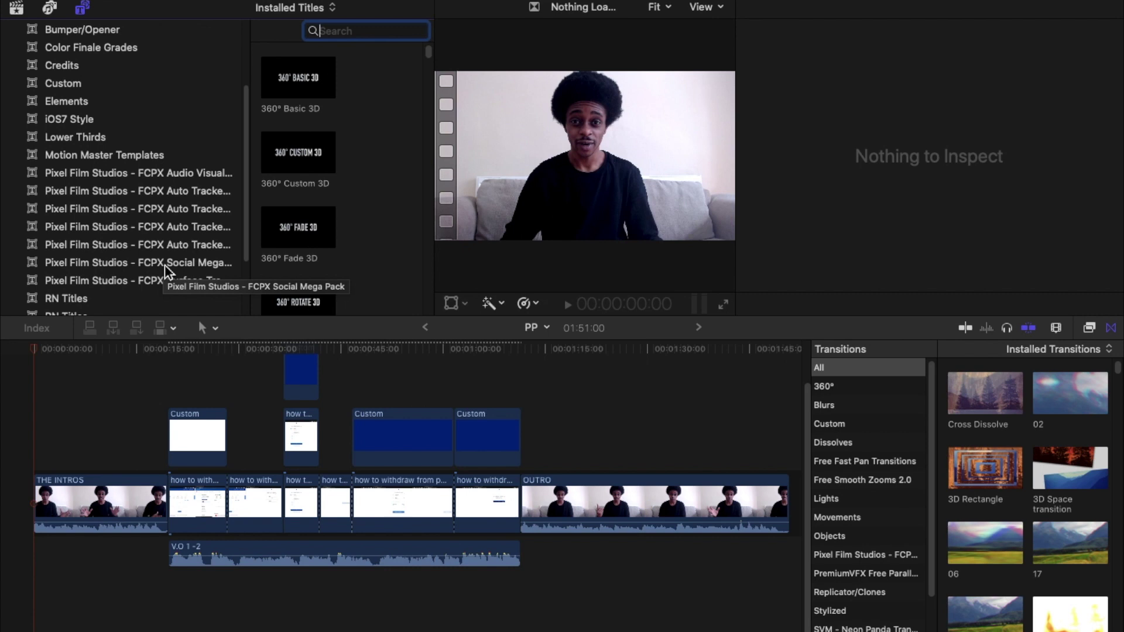
left_click(164, 264)
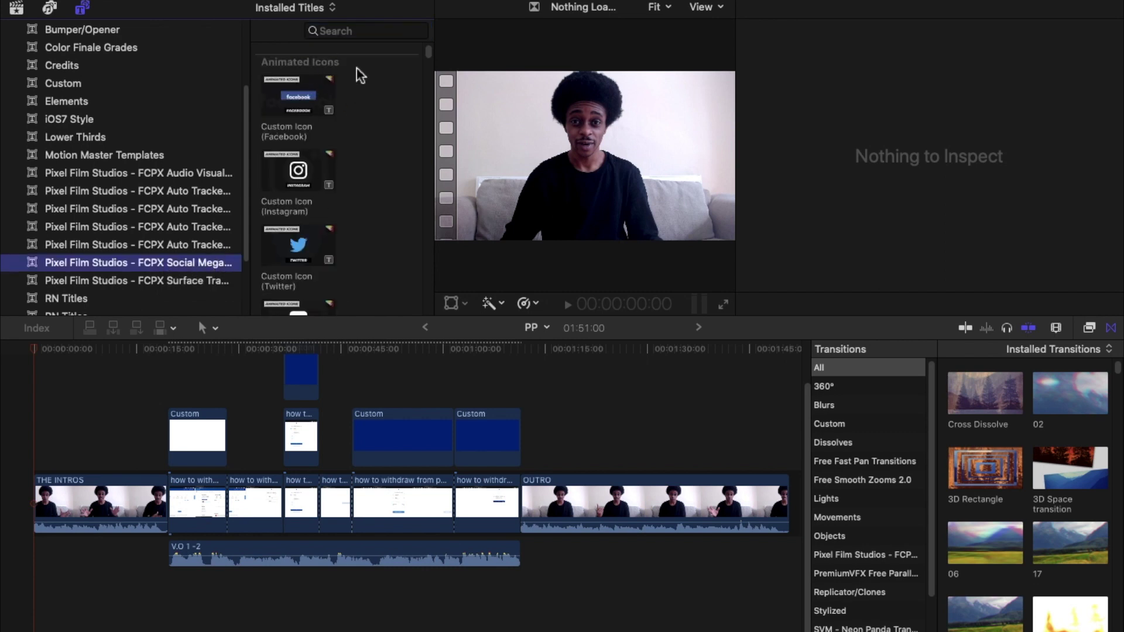
left_click(353, 31)
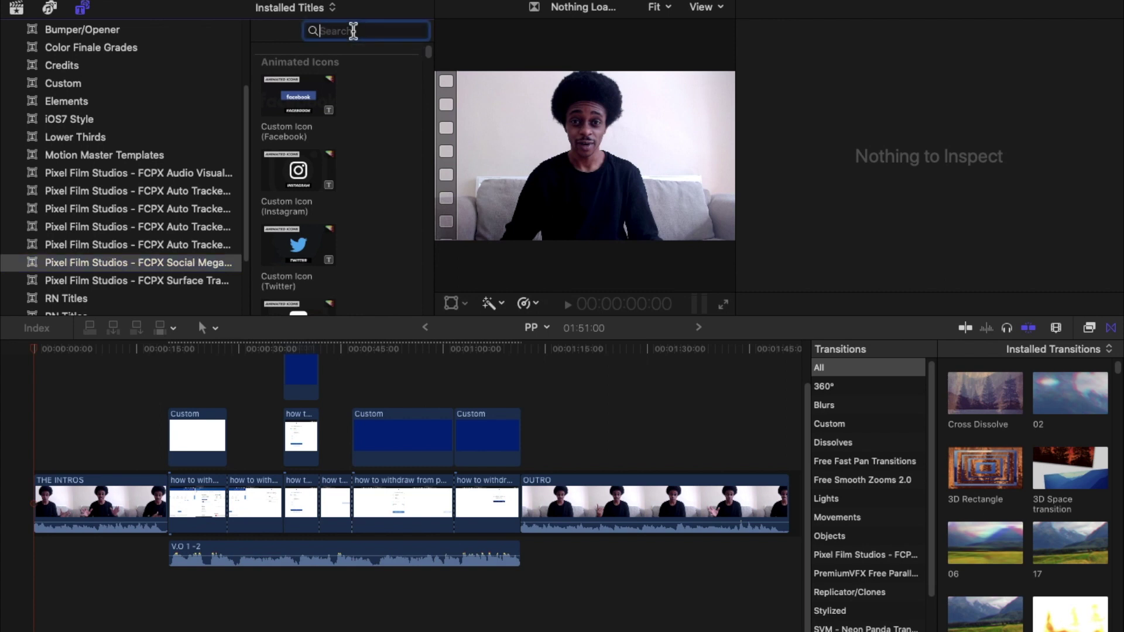
Search the titles for 'sub', then preview and select Youtube Subscribe 1
type("sub")
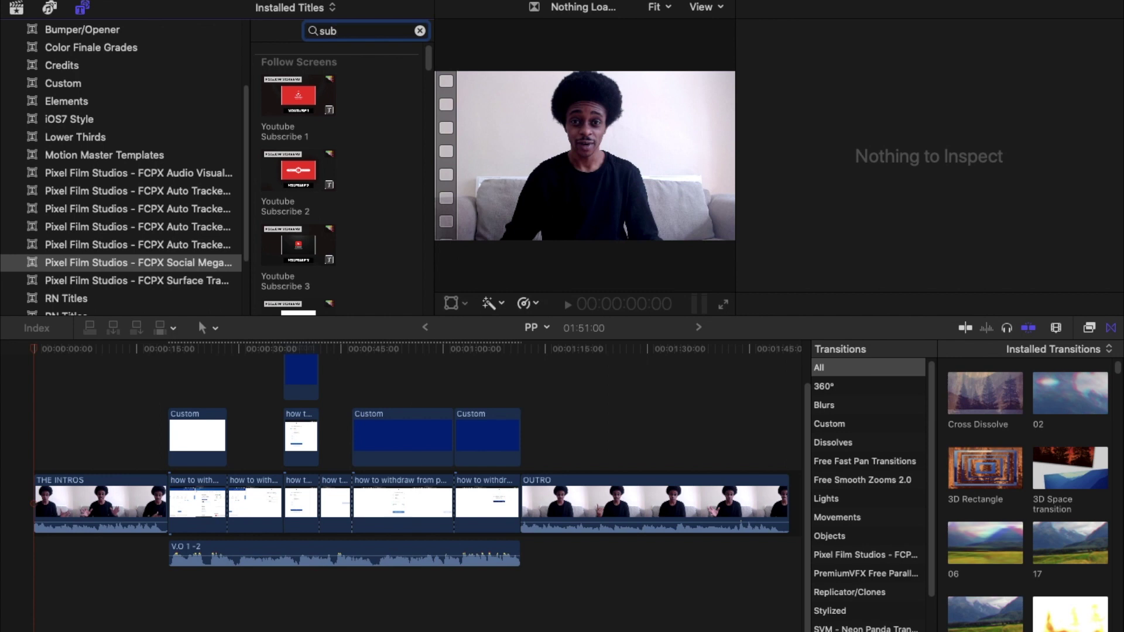
left_click(306, 105)
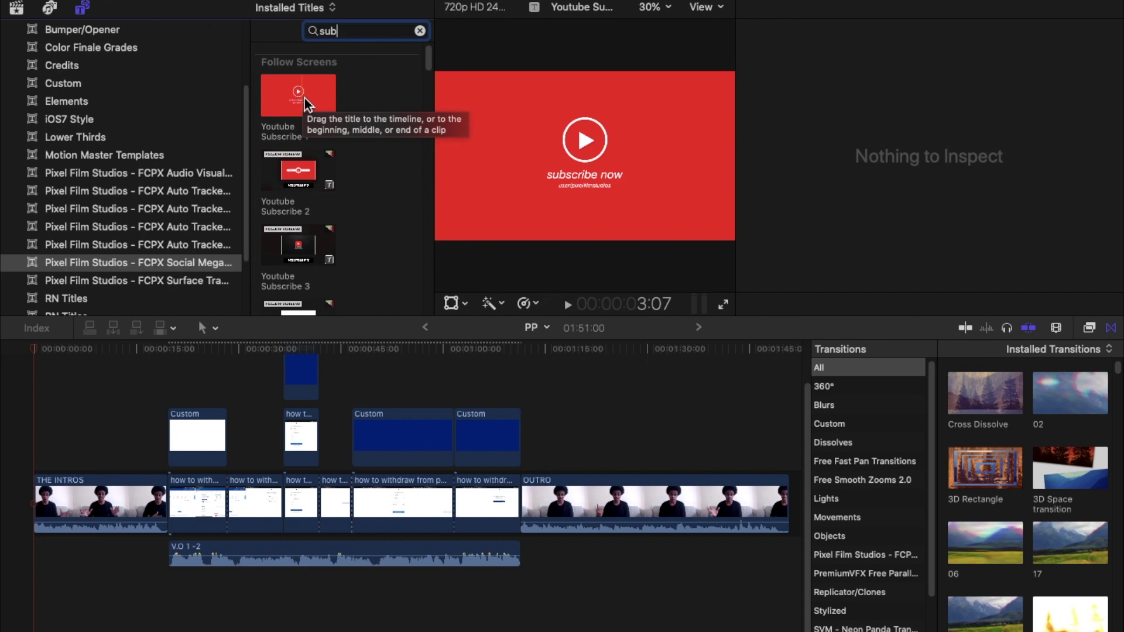
scroll(291, 211, "down", 5)
scroll(290, 207, "up", 5)
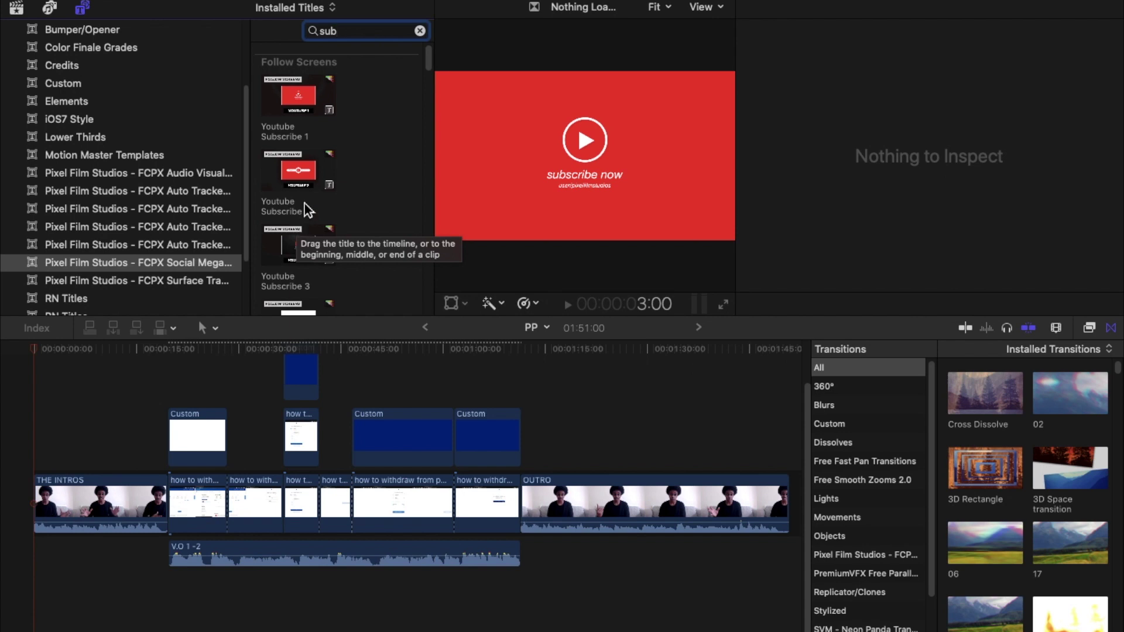
left_click(300, 94)
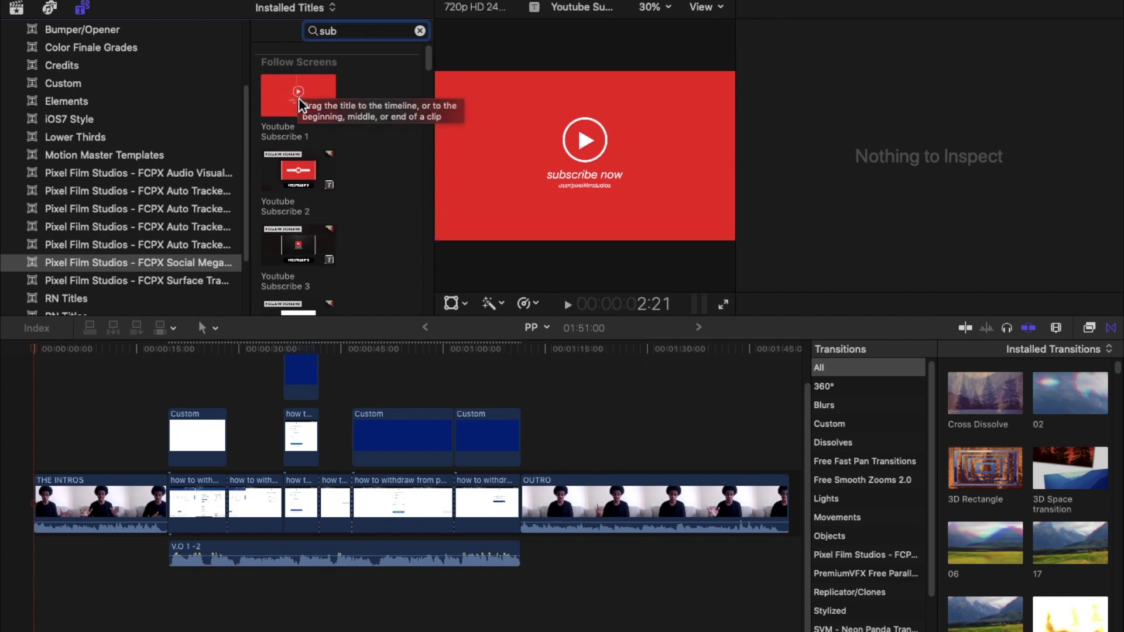
left_click(299, 100)
Insert Youtube Subscribe 1 into the storyline after THE INTROS and zoom in on it
left_click_drag(300, 105, 173, 506)
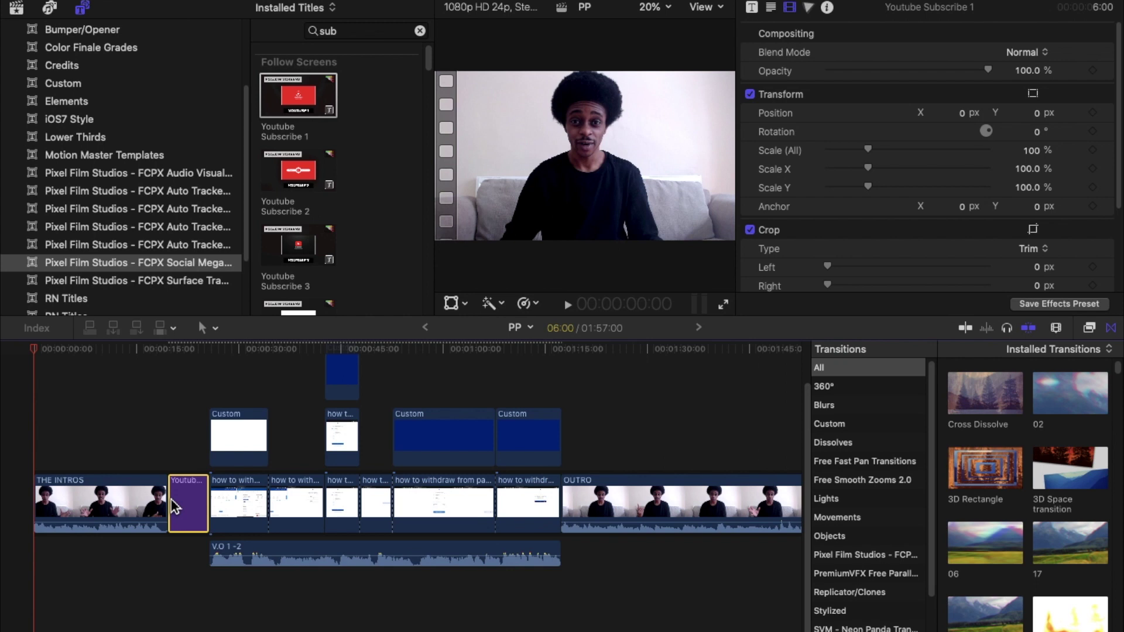
key("super+equal")
key("super+equal")
key("super+equal")
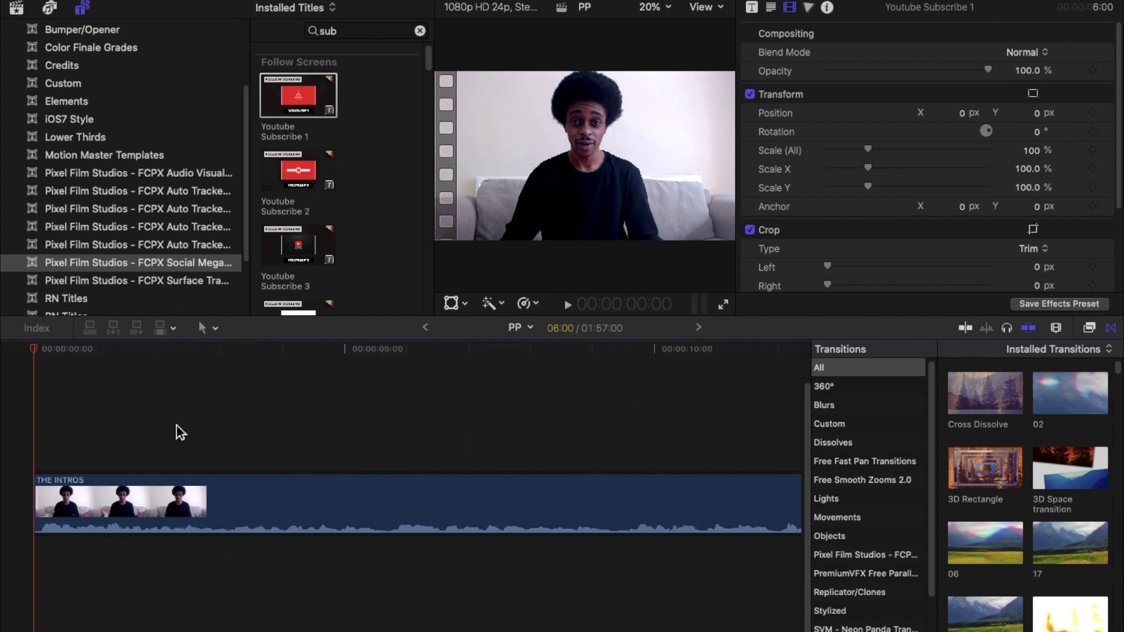
scroll(180, 432, "right", 10)
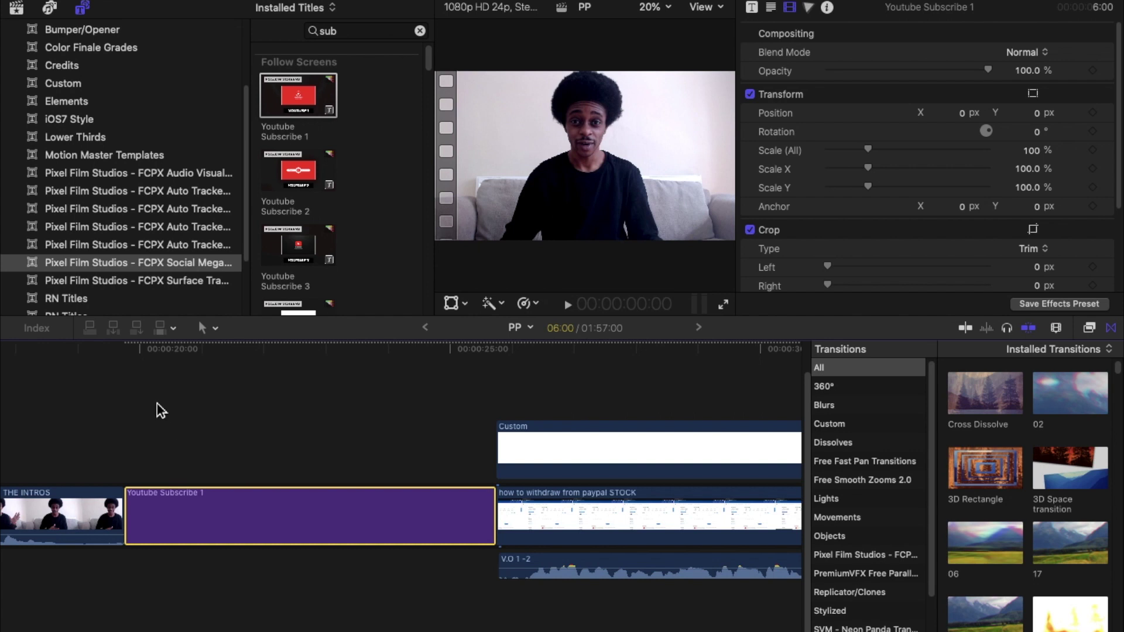
Step the playhead back through the subscribe title and select the clip
left_click(147, 354)
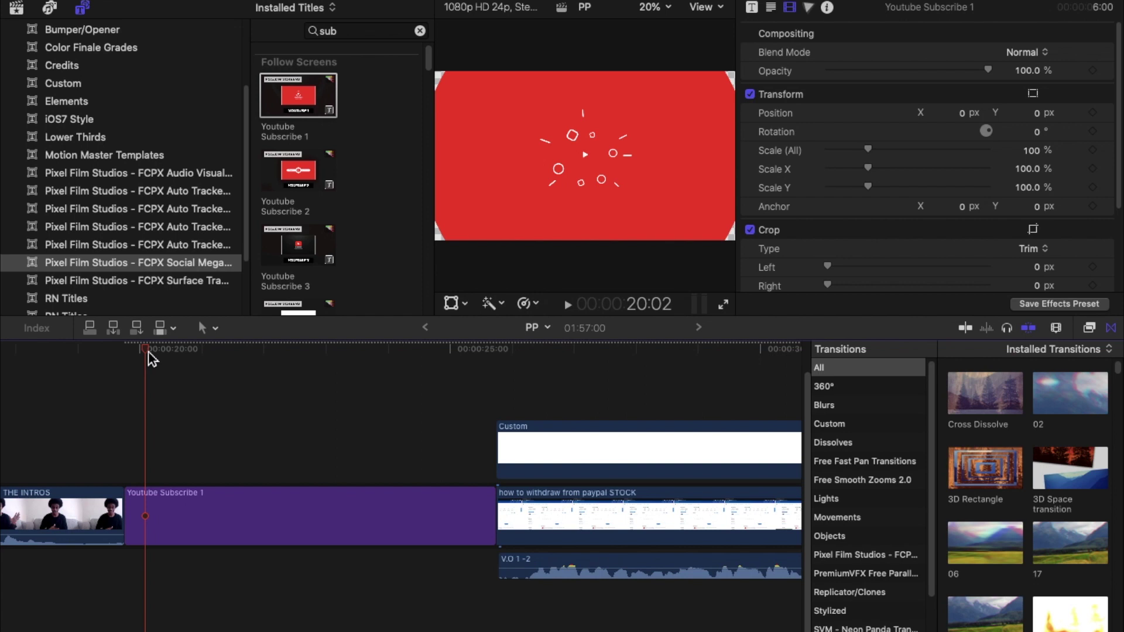
key("Left")
key("Left")
key("Left")
key("Left")
key("Left")
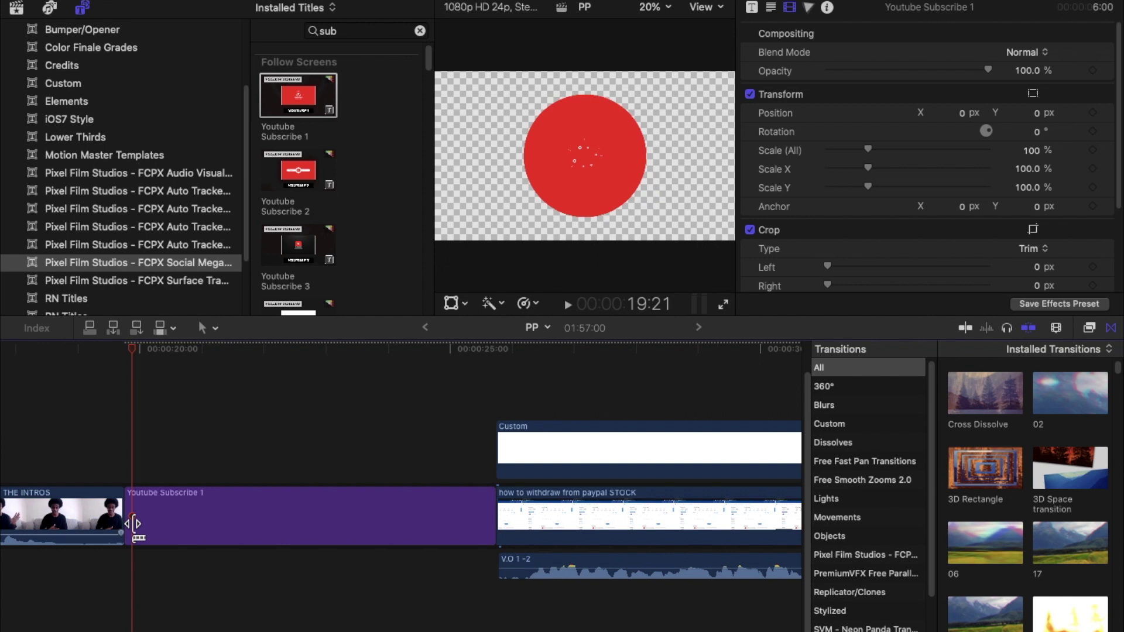
left_click(197, 510)
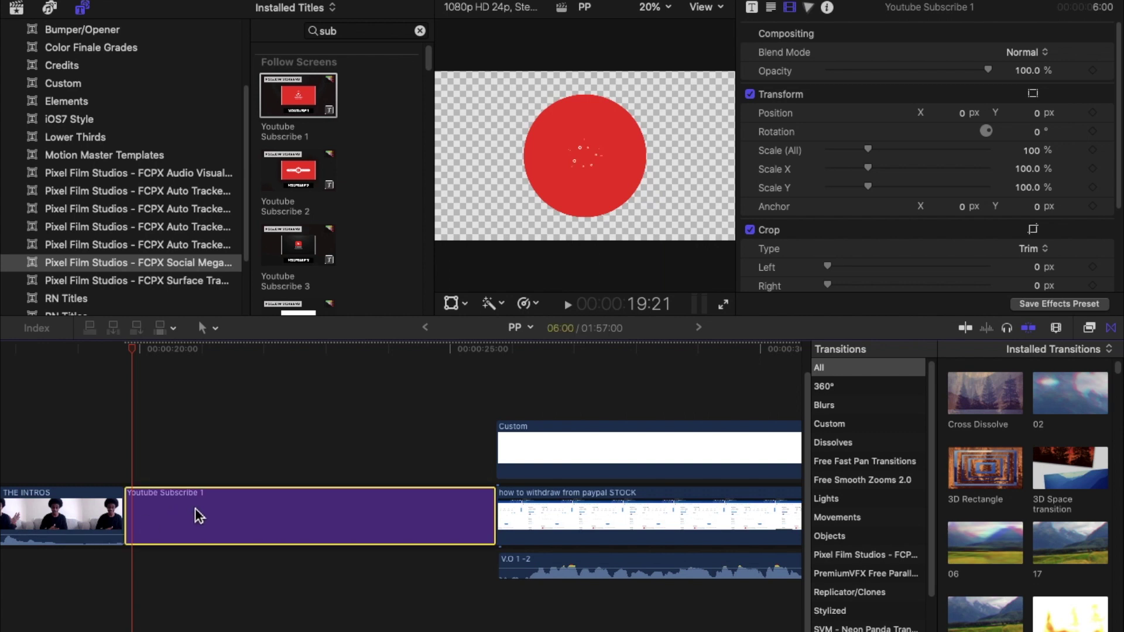
Add a marker to Youtube Subscribe 1 and lift it into a connected lane above the storyline
left_click_drag(195, 508, 177, 467)
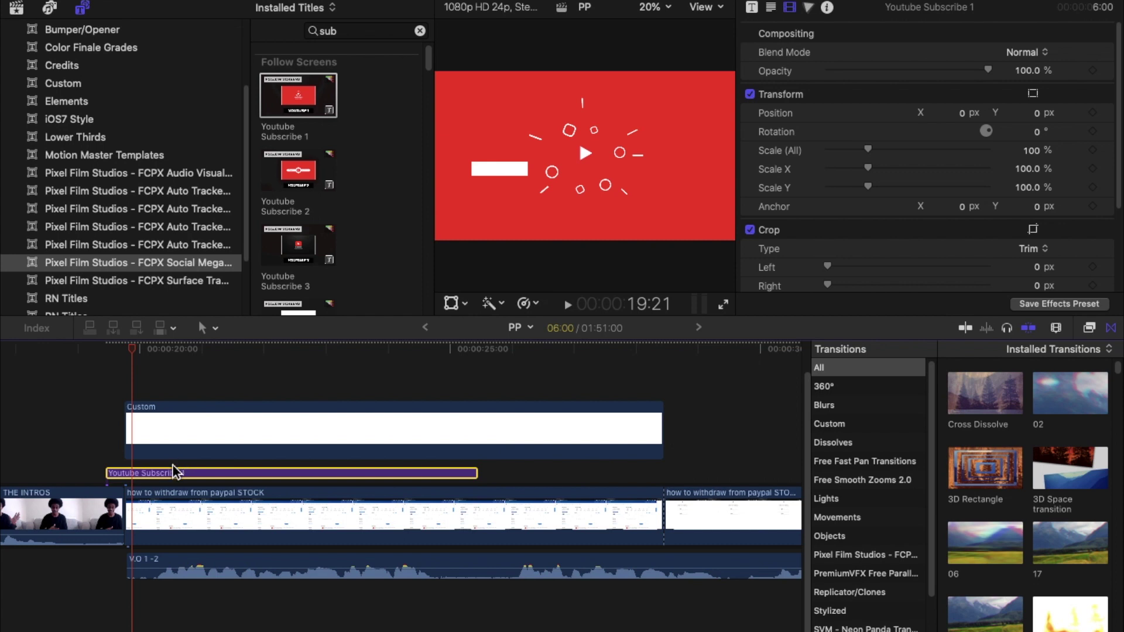
key("super+z")
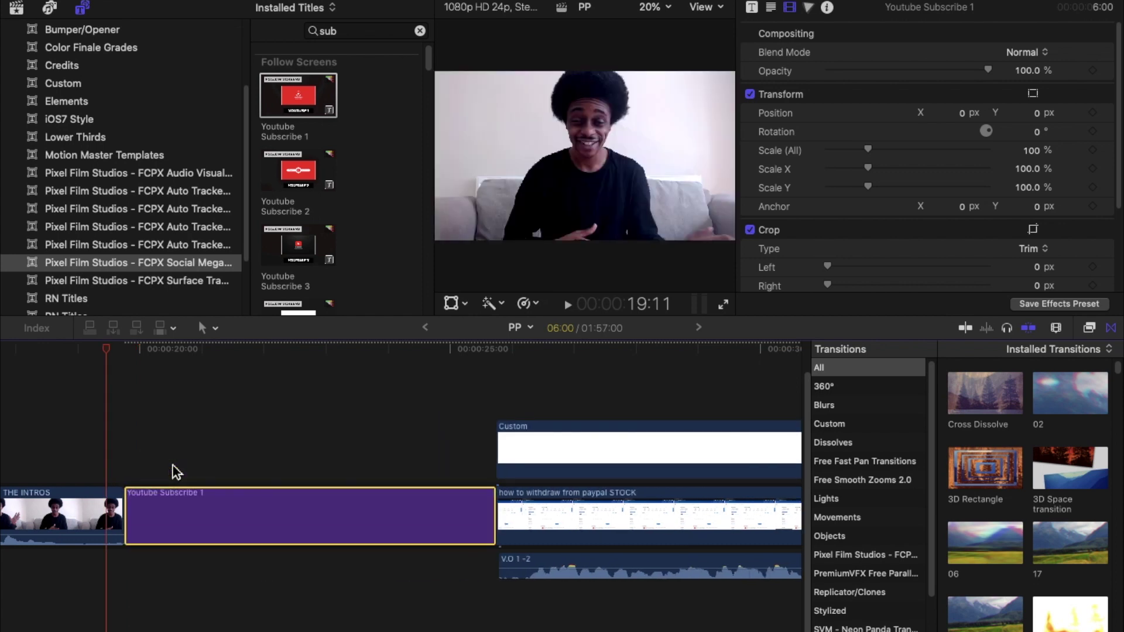
left_click(133, 361)
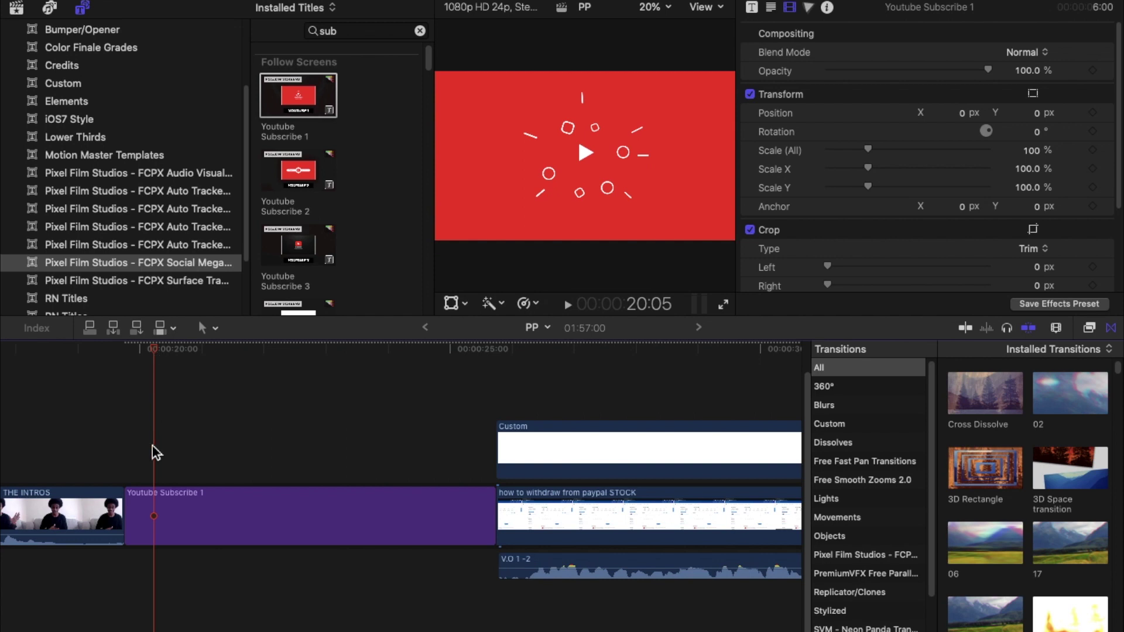
left_click(161, 506)
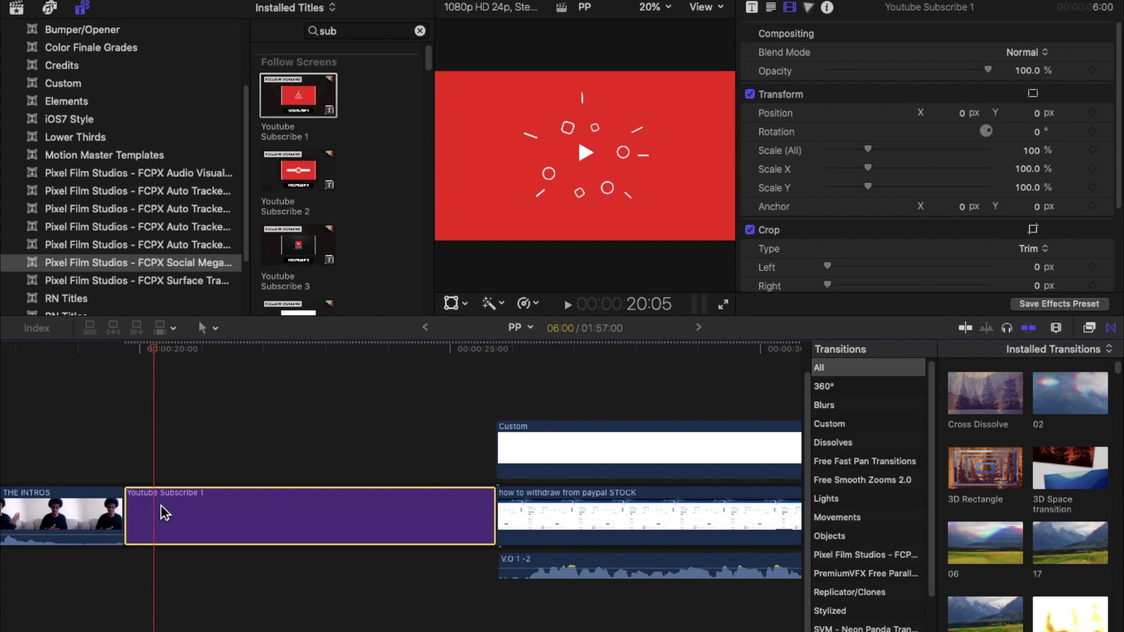
key("m")
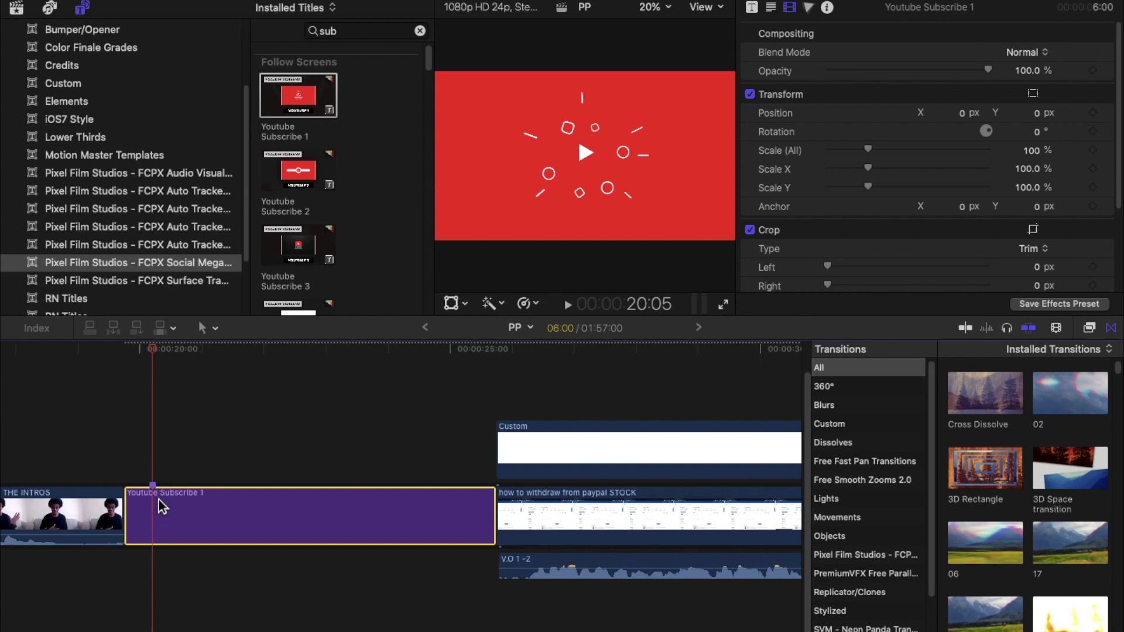
left_click_drag(163, 509, 96, 468)
Slide the connected title left to start at the 18:08 playhead, then scrub through it
left_click(40, 431)
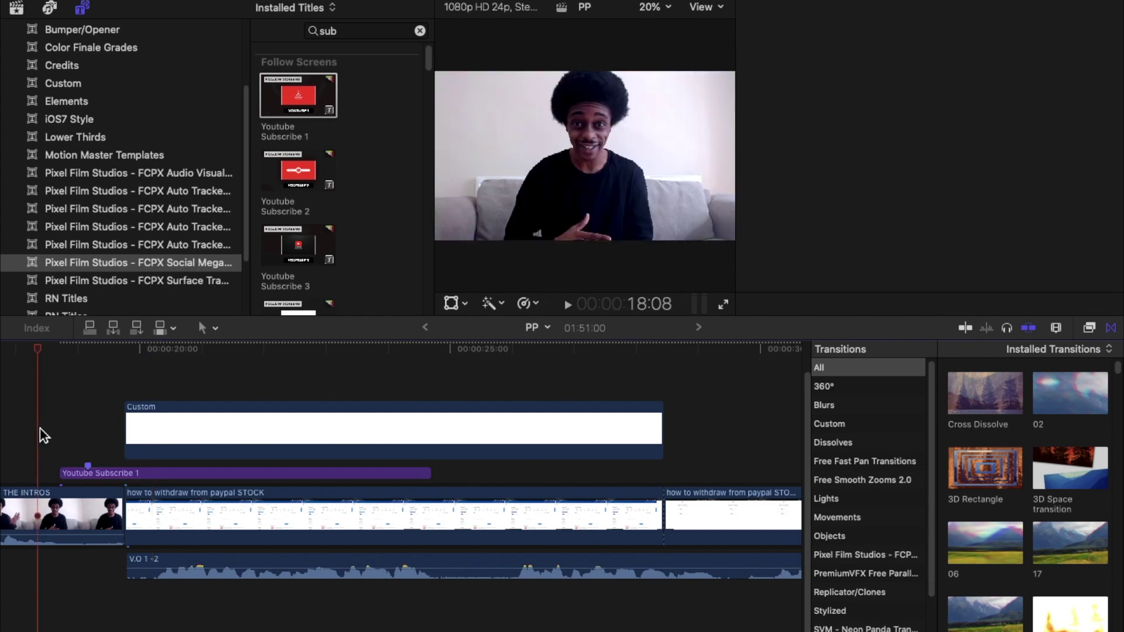
scroll(39, 432, "left", 3)
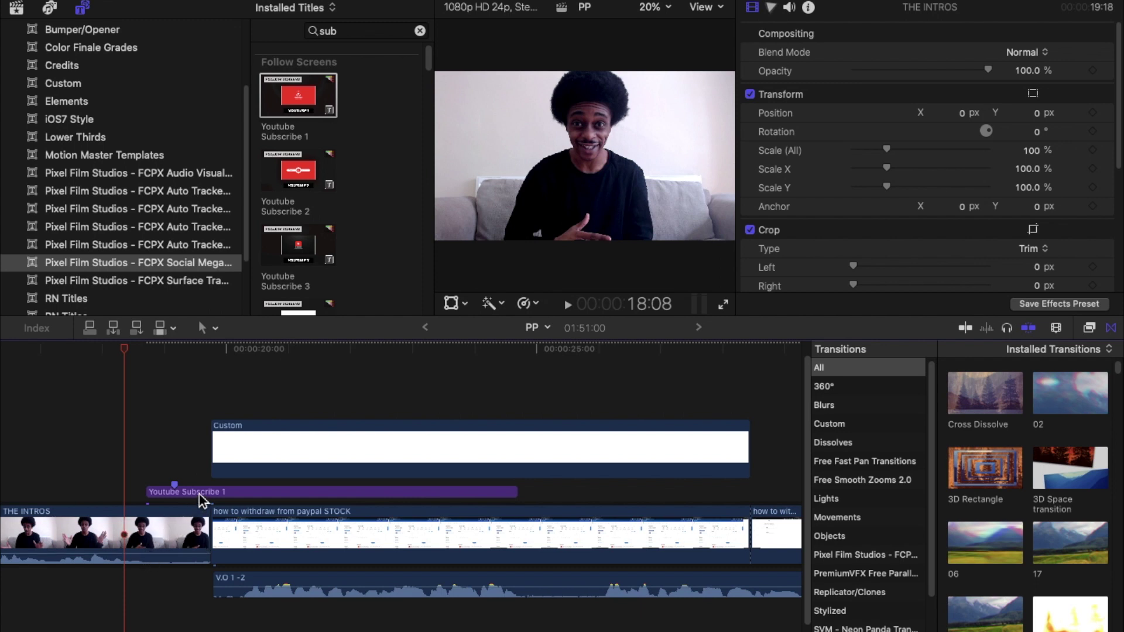
left_click_drag(201, 496, 180, 493)
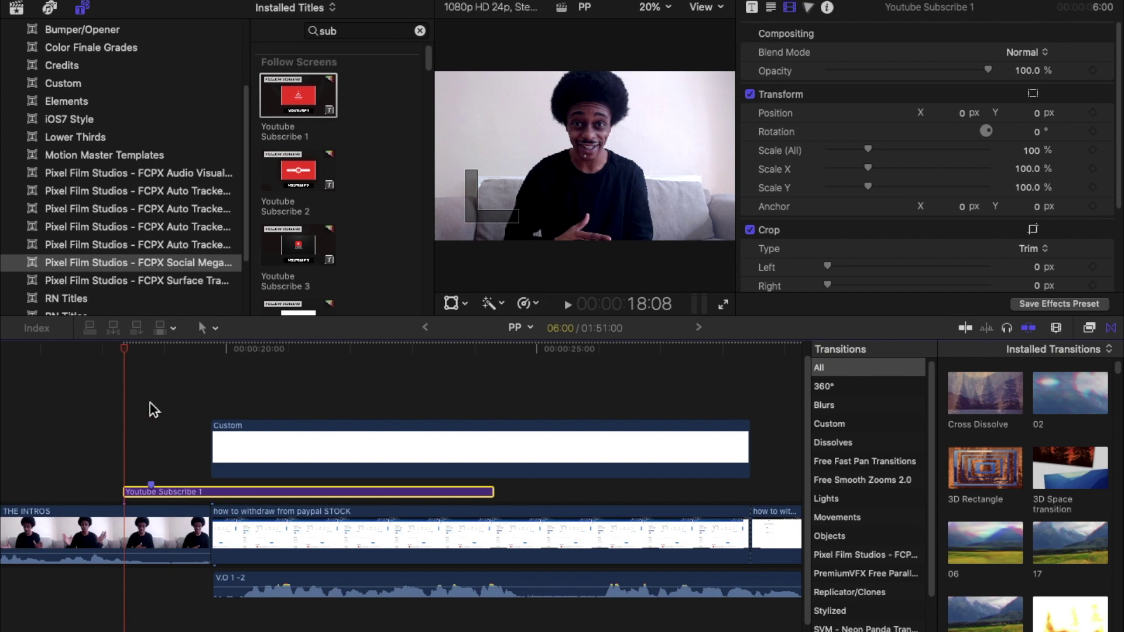
left_click_drag(129, 354, 191, 395)
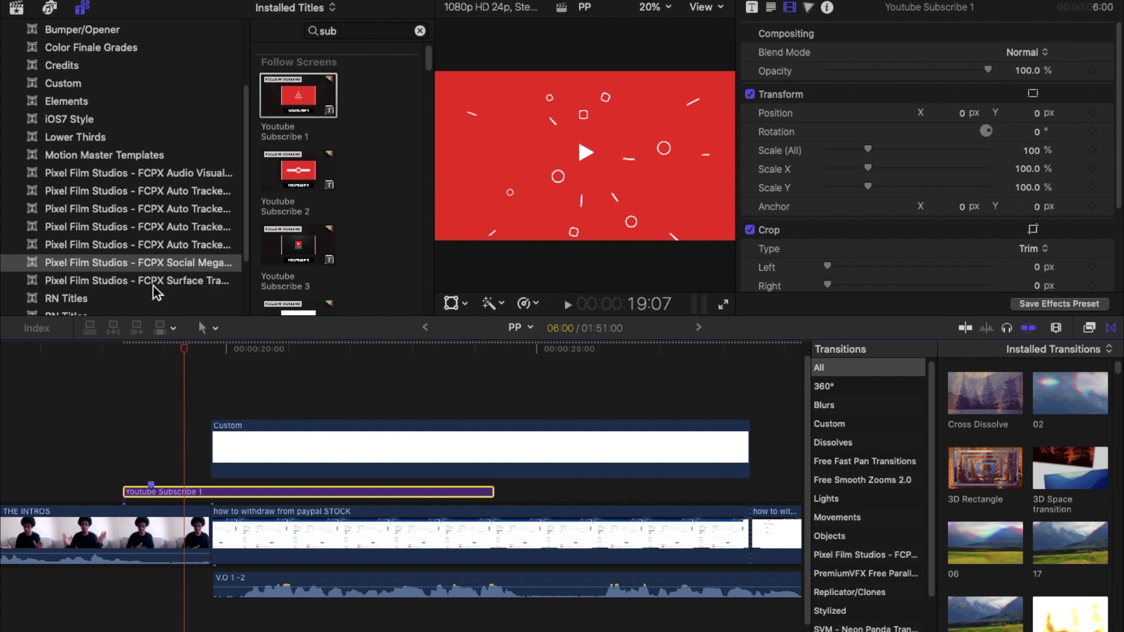
Collapse the Titles categories, expand Generators, and search the browser for 'custom'
scroll(145, 183, "up", 5)
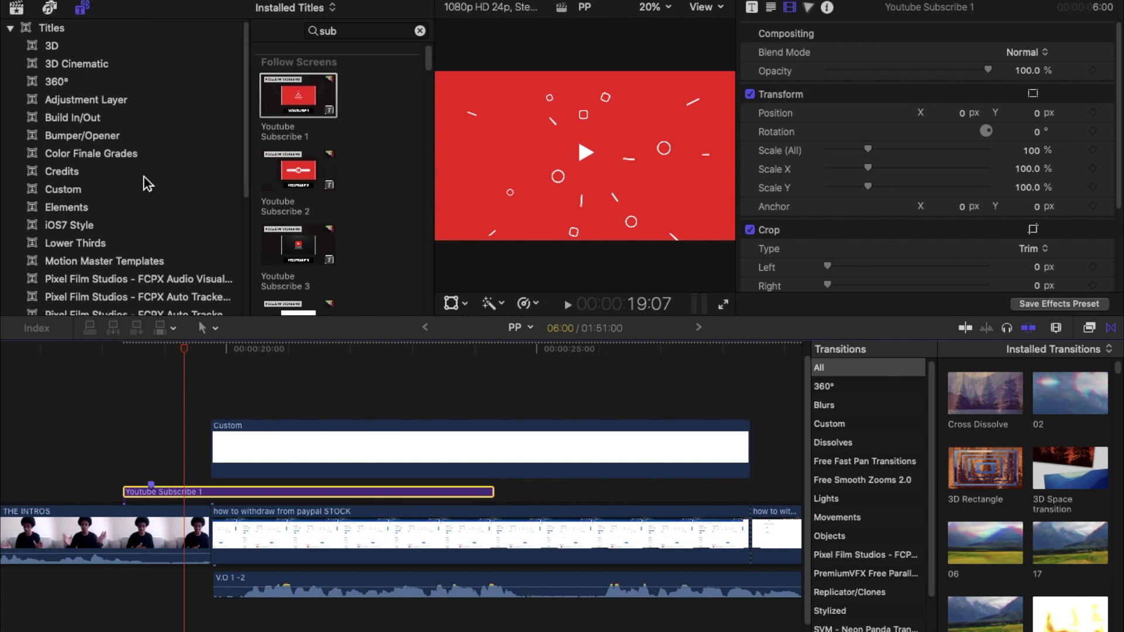
left_click(12, 28)
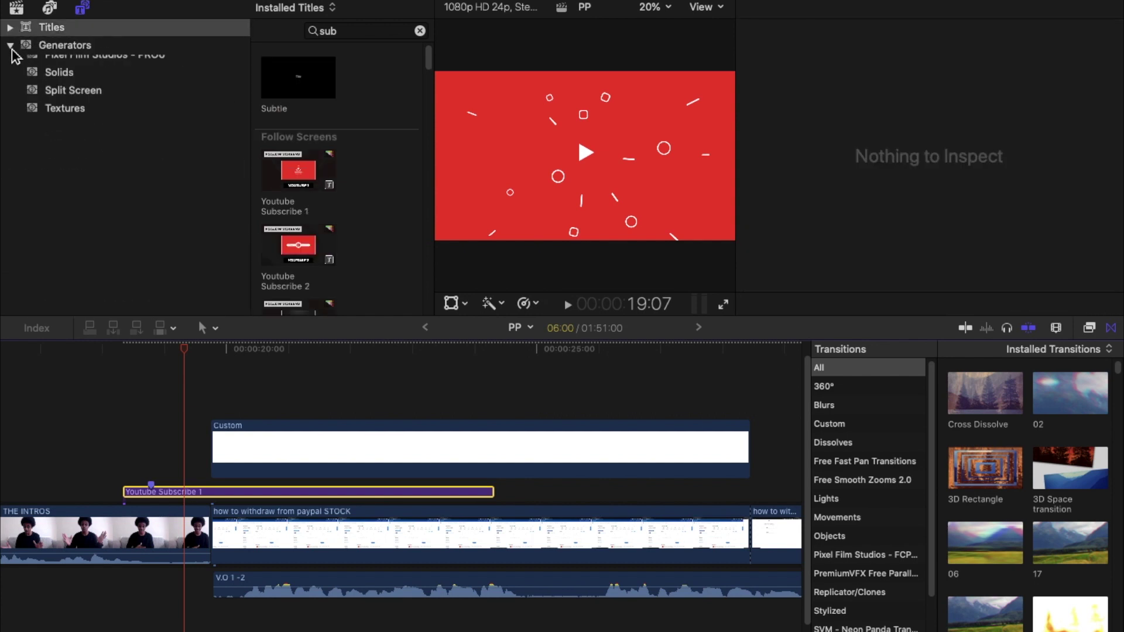
left_click(11, 47)
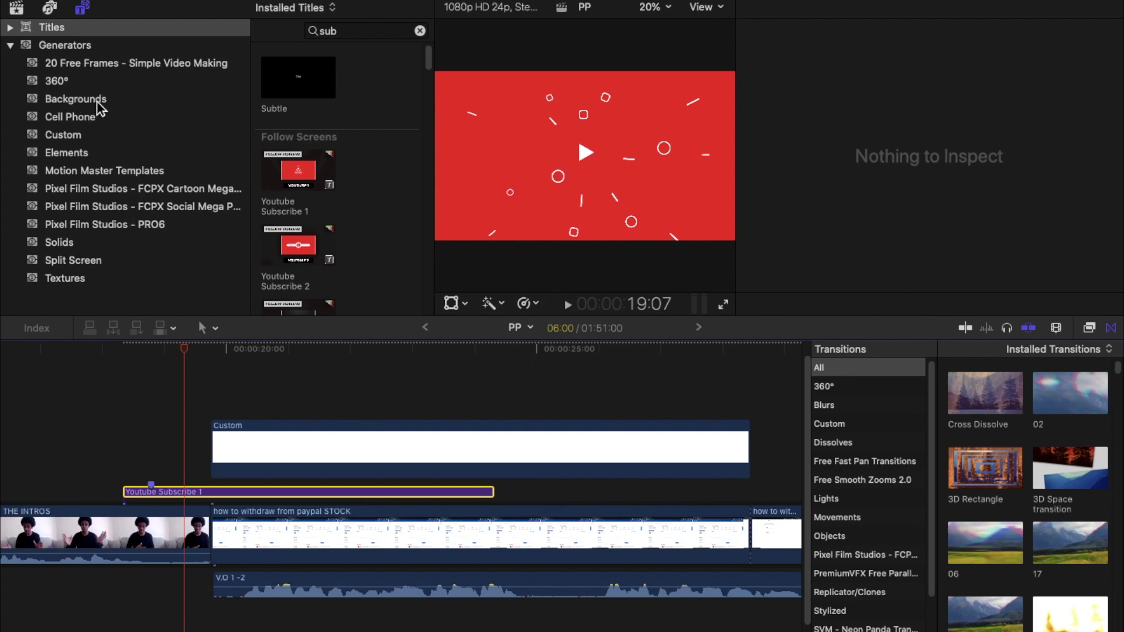
left_click(351, 31)
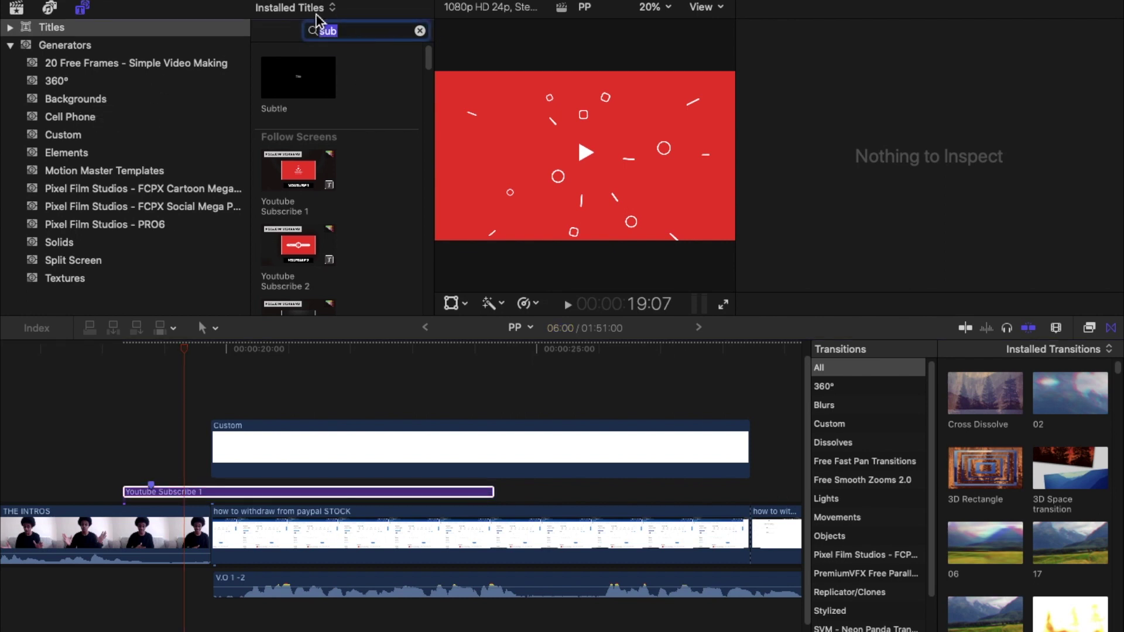
type("custom")
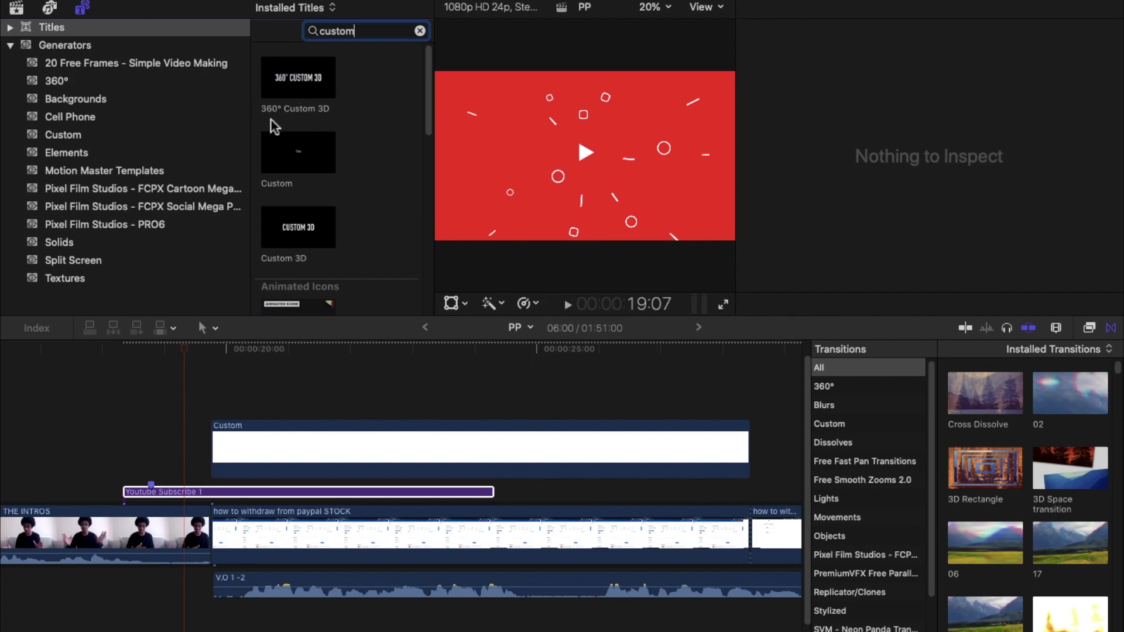
Filter the Generators to Custom and insert the black Custom generator after THE INTROS
left_click(68, 47)
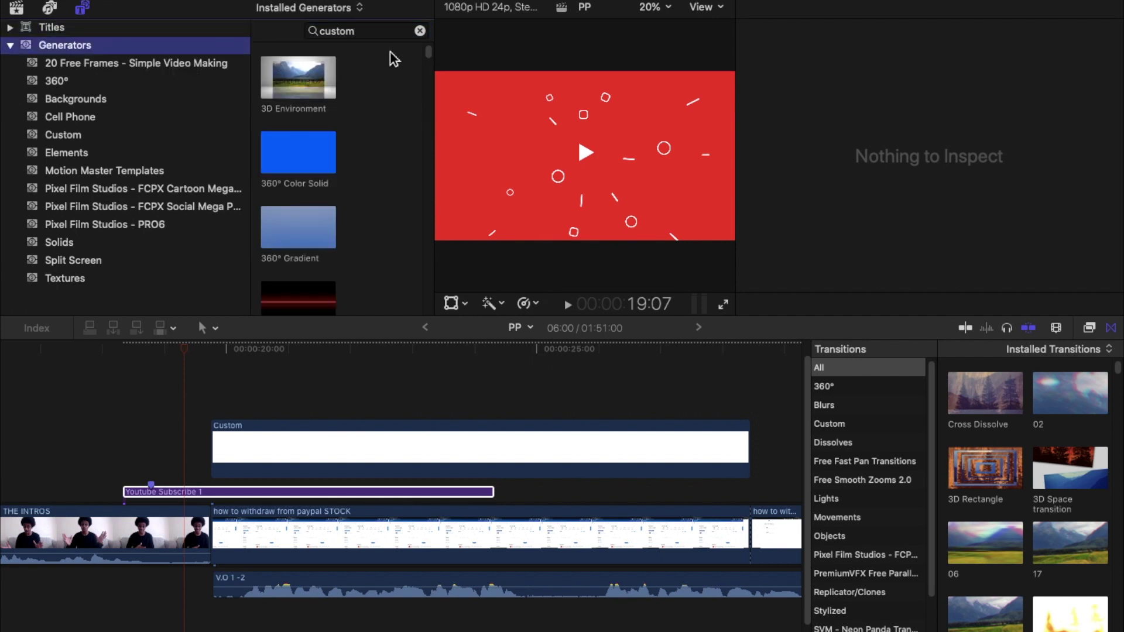
left_click(380, 33)
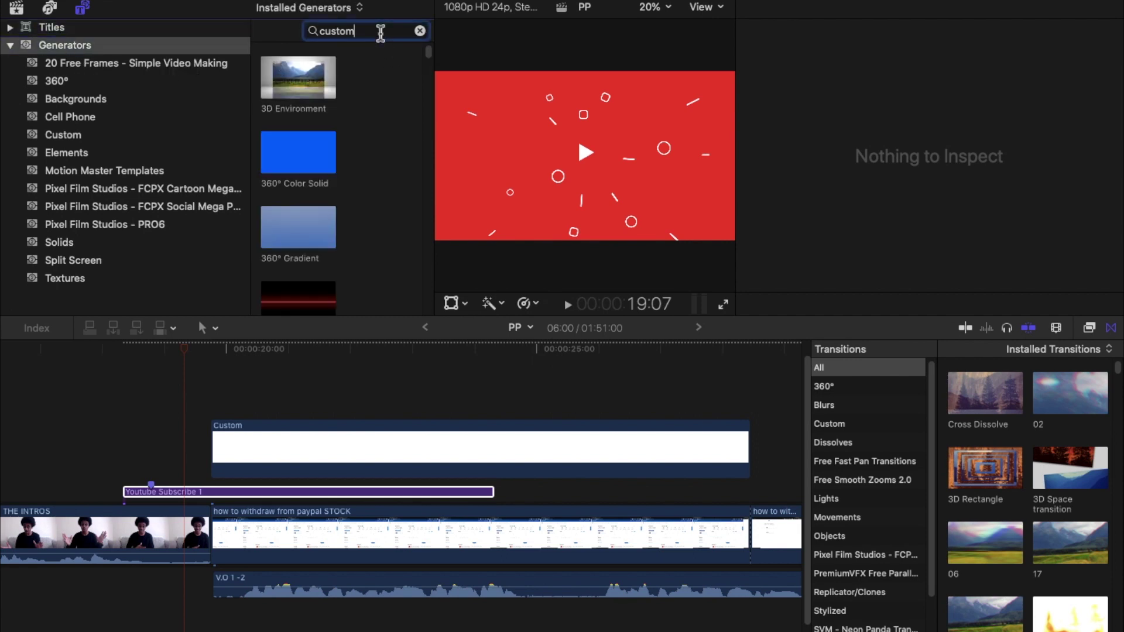
key("Return")
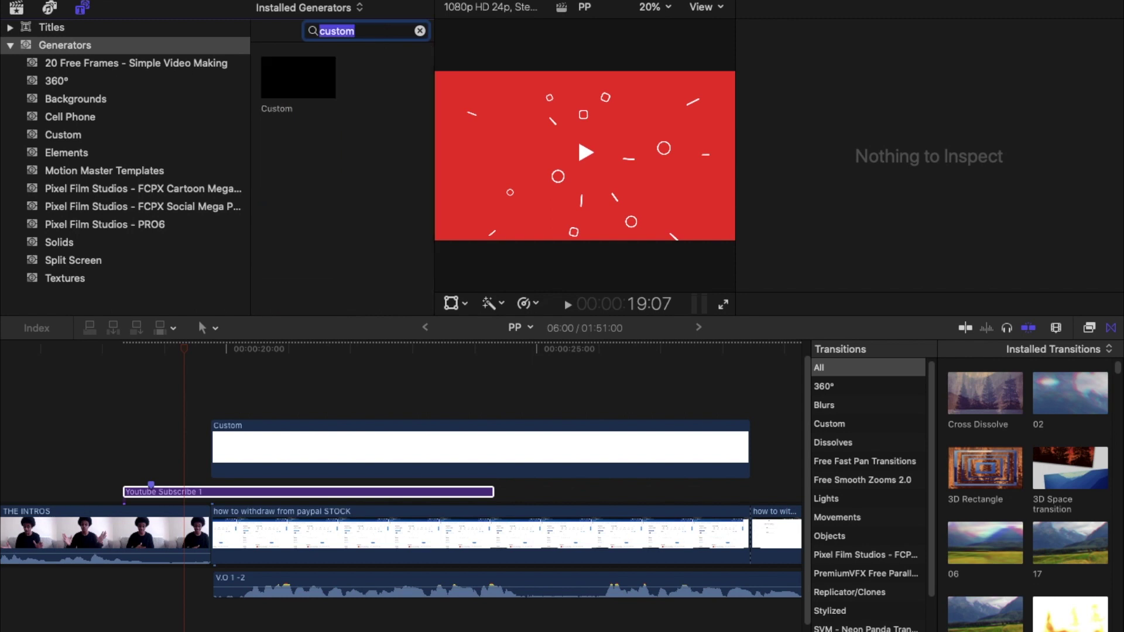
left_click(298, 86)
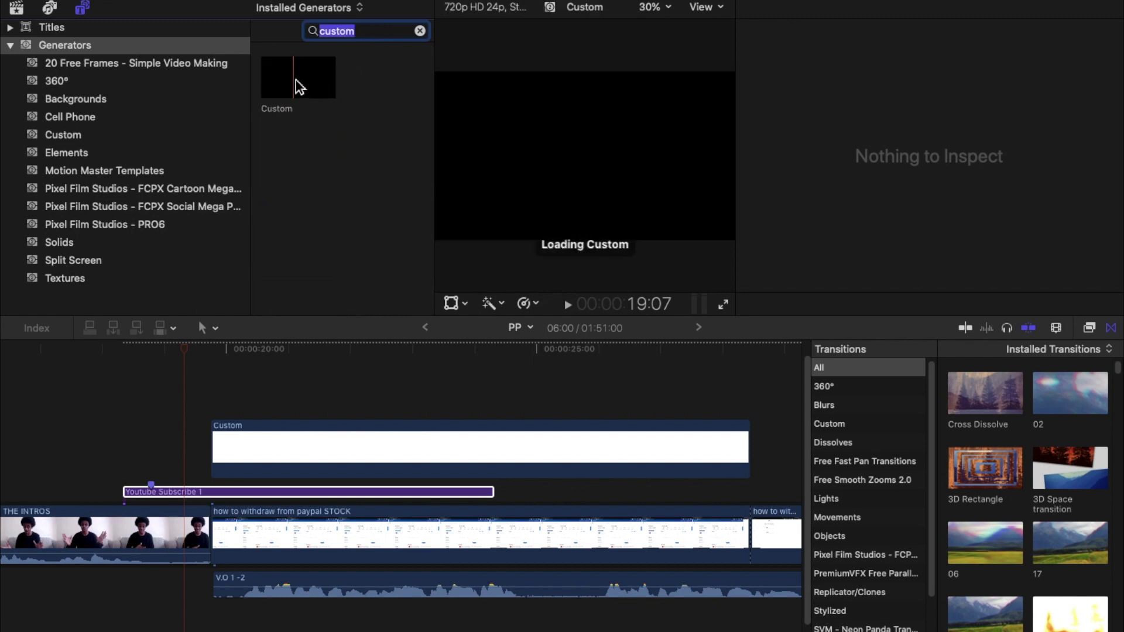
left_click_drag(299, 82, 221, 544)
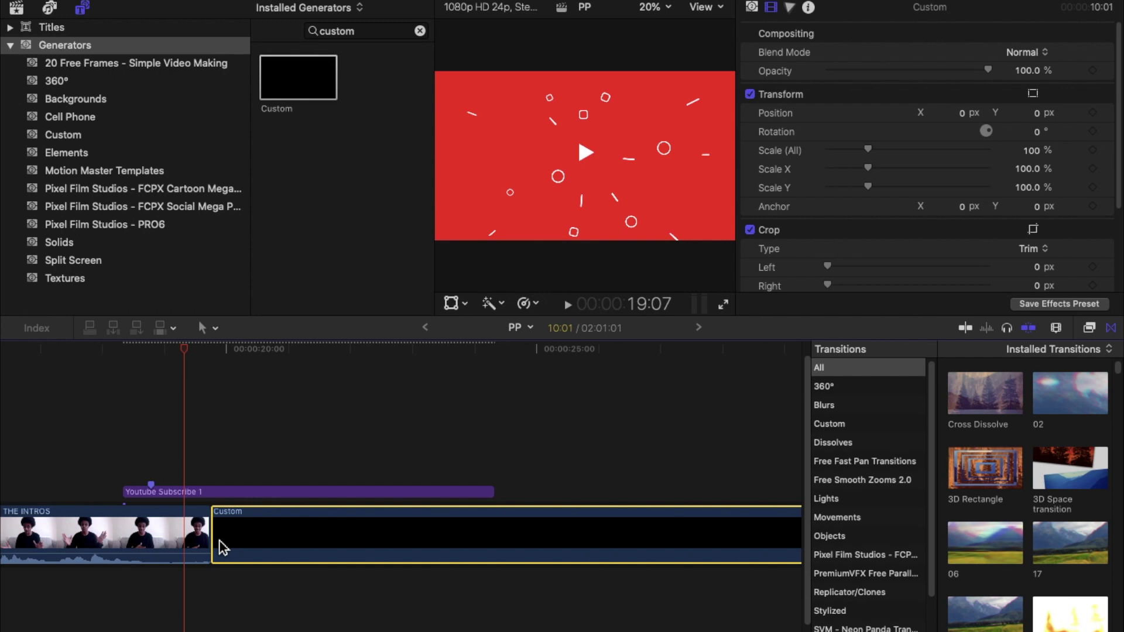
key("super+minus")
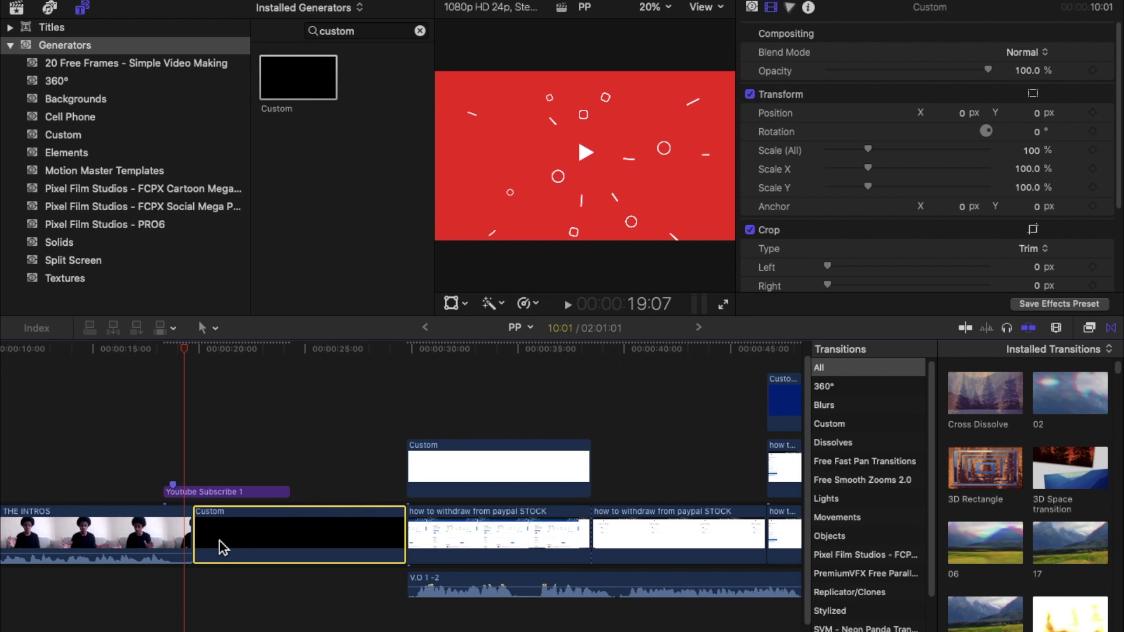
Park the playhead at 24:08, select the black Custom clip, and switch to the Blade tool
left_click(294, 467)
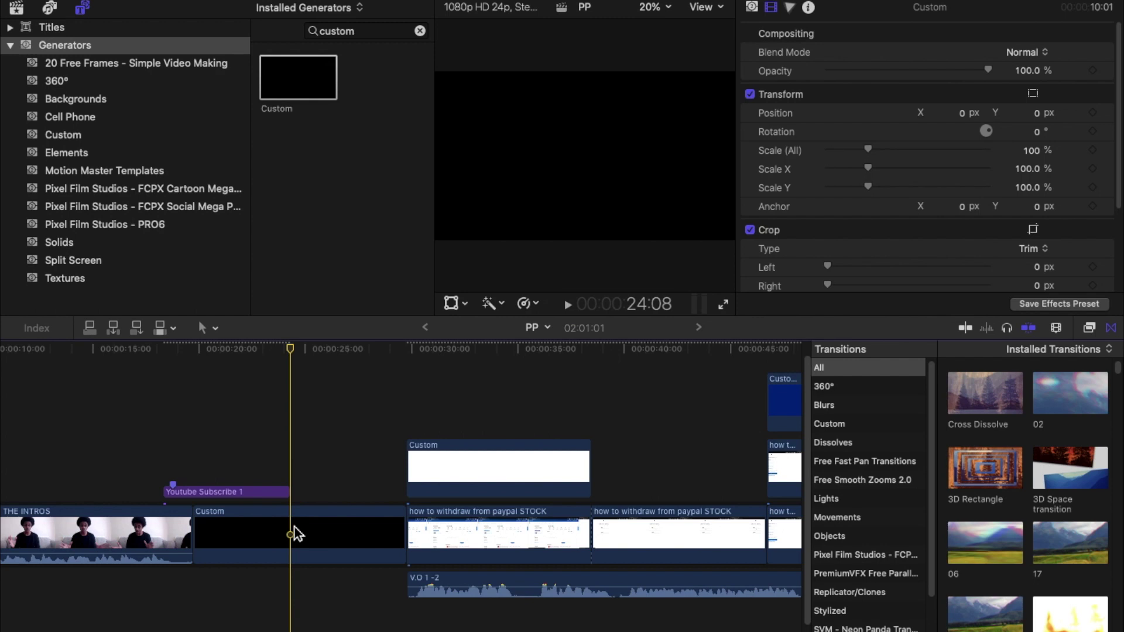
left_click(298, 536)
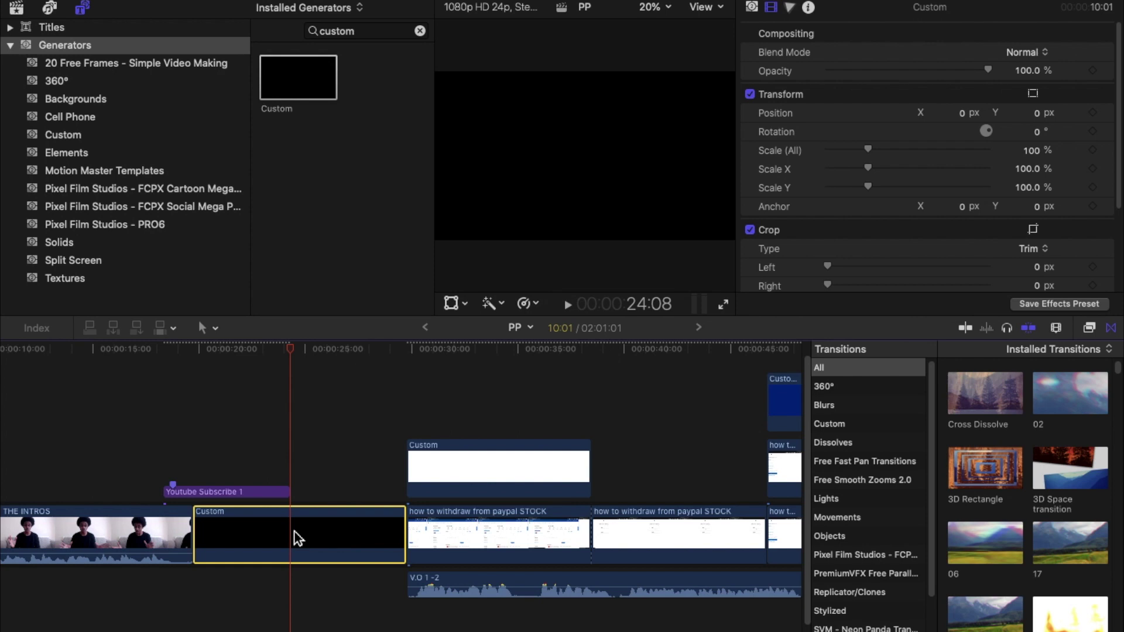
key("b")
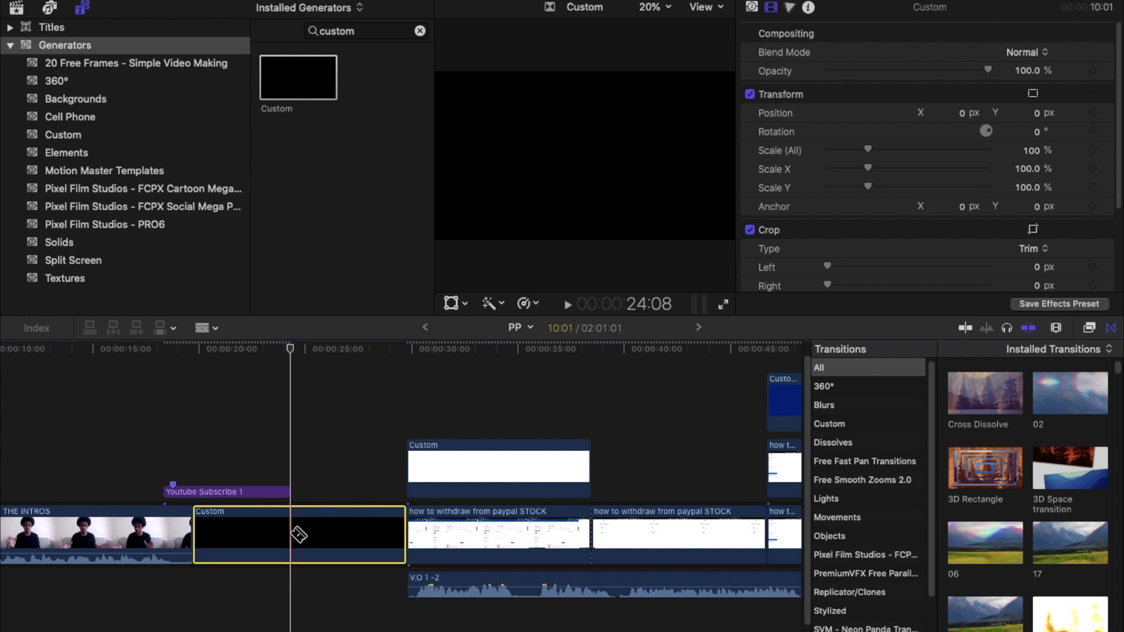
Split the Custom clip at 24:08 and delete its second piece
left_click(293, 534)
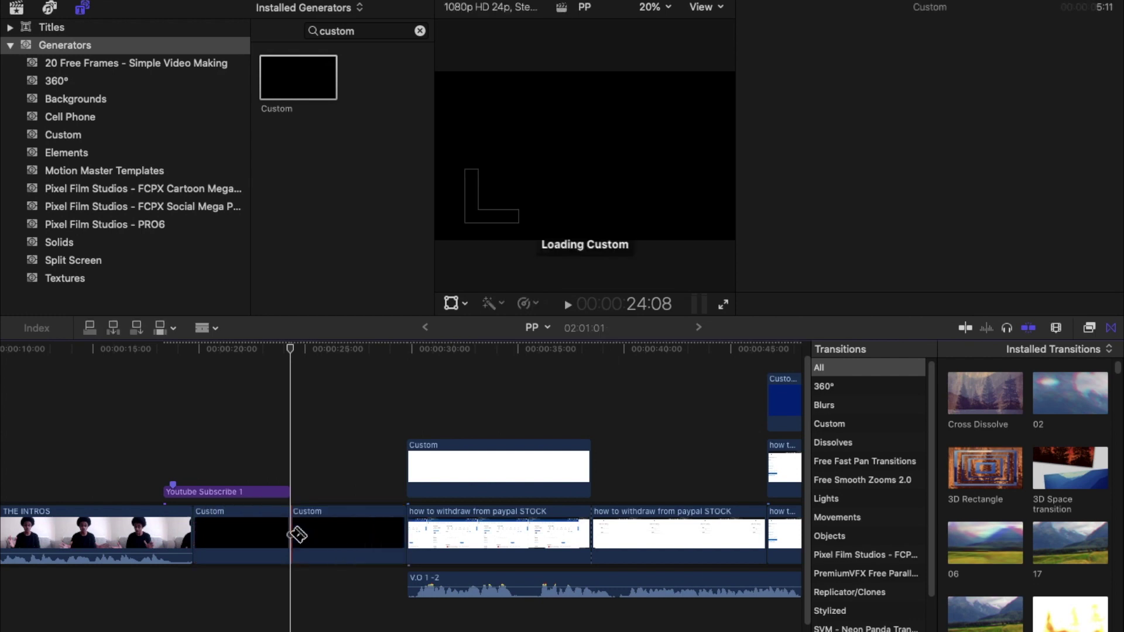
key("a")
left_click(326, 535)
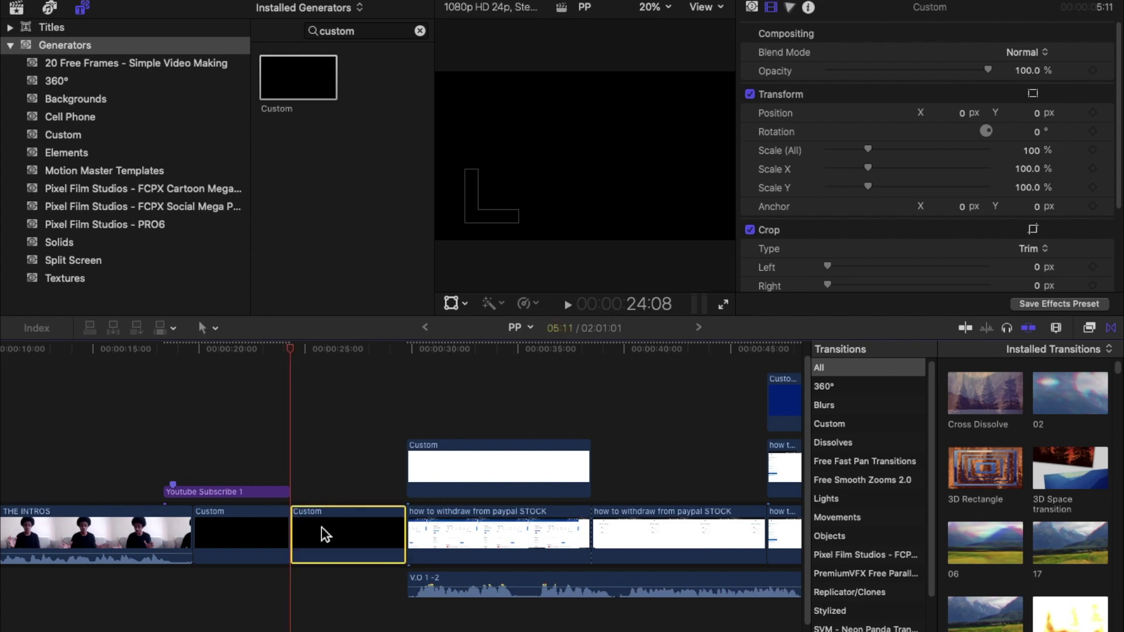
key("Delete")
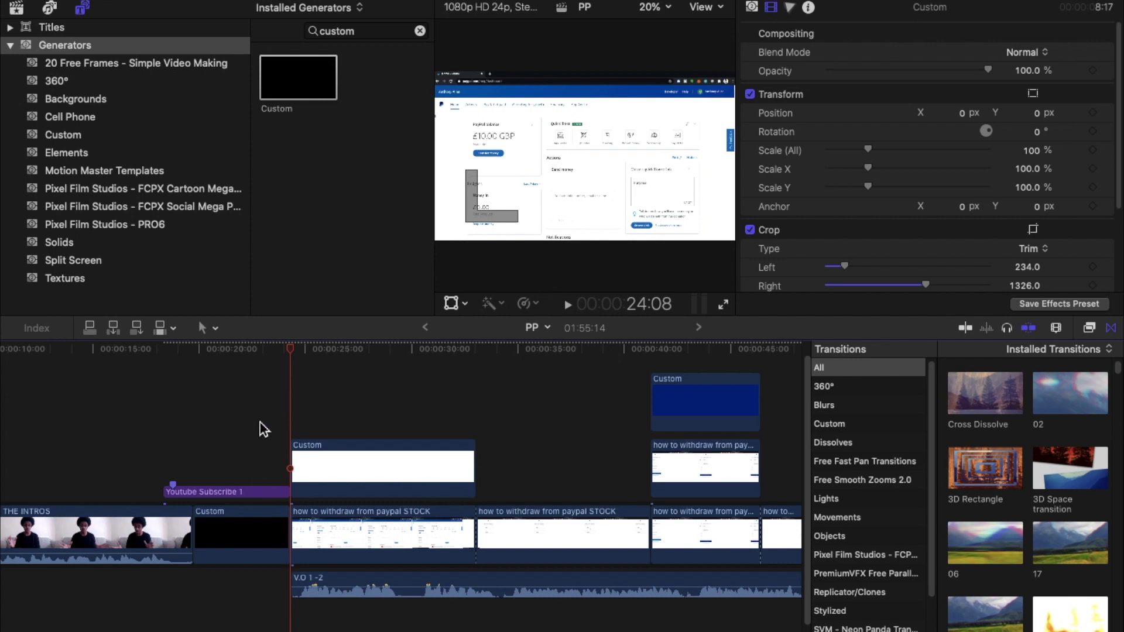
Play the edit from the Youtube Subscribe 1 start, then park at 20:13 and select the title
left_click(262, 350)
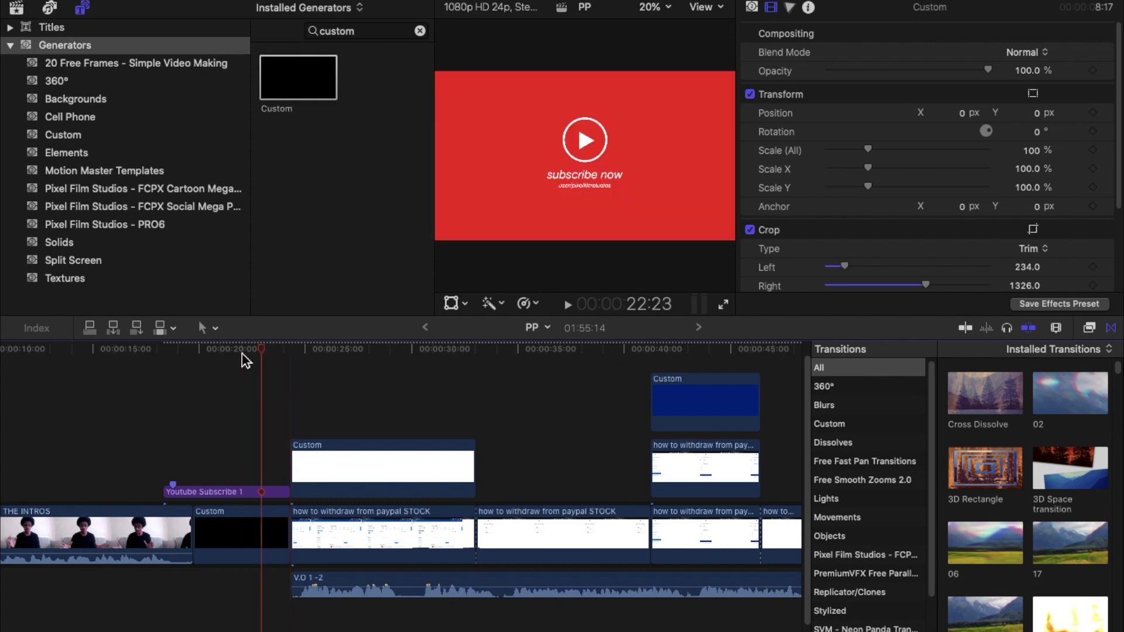
left_click(165, 356)
key("space")
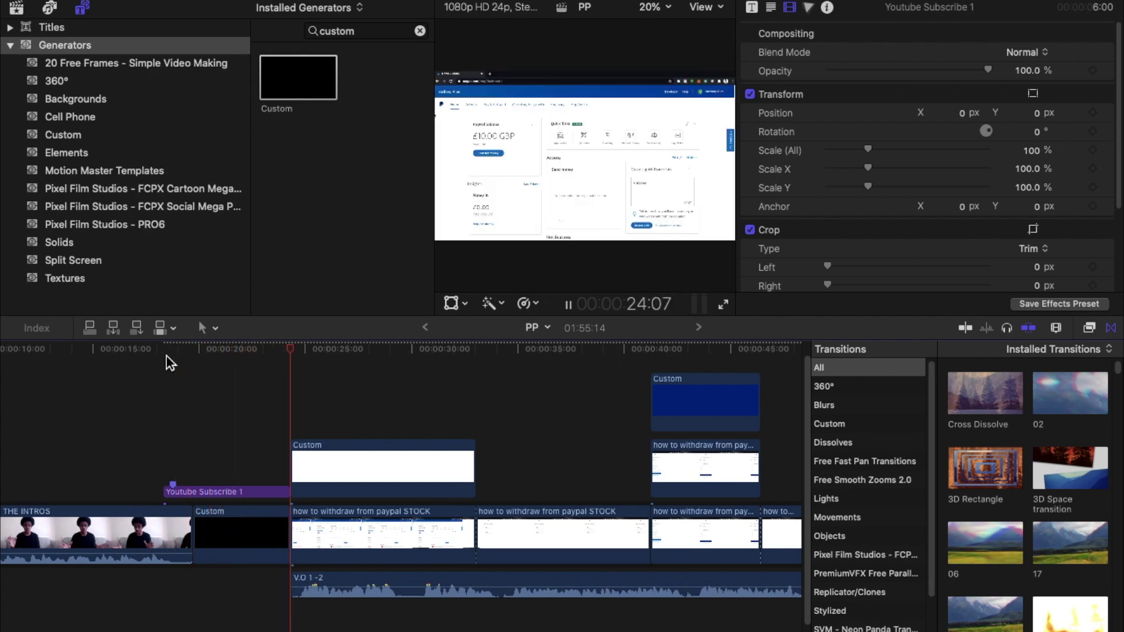
key("space")
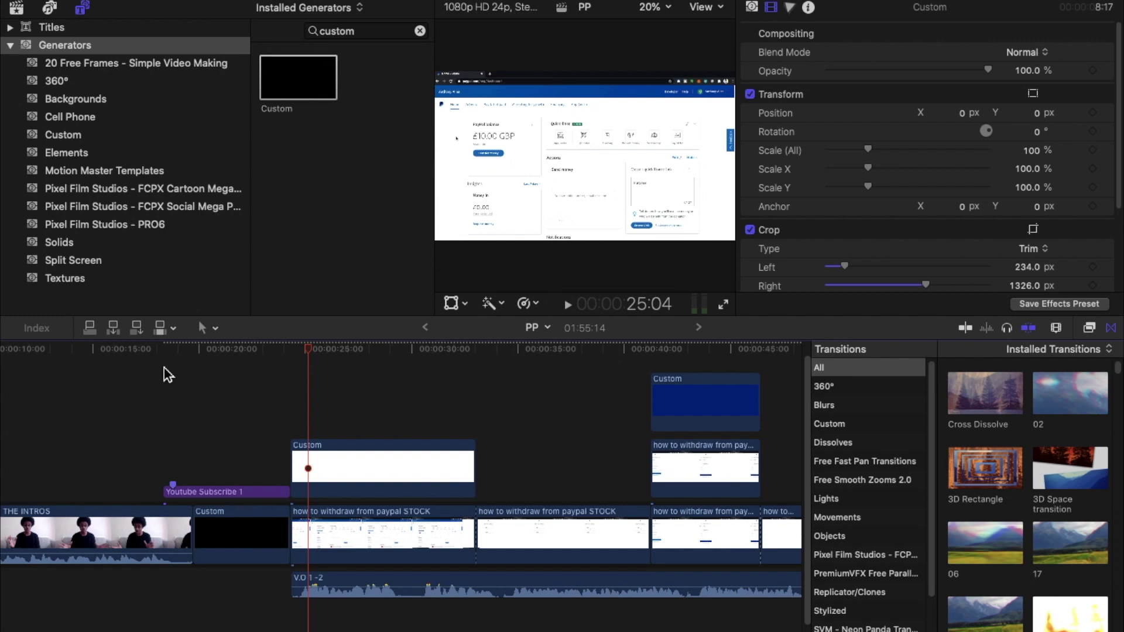
left_click(211, 356)
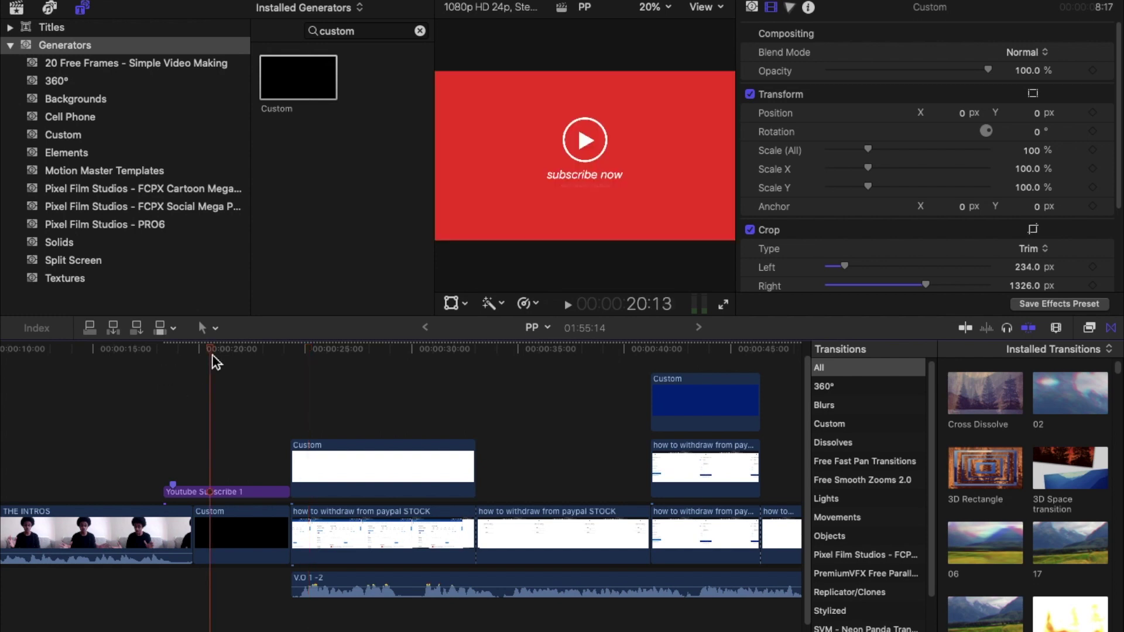
left_click(215, 495)
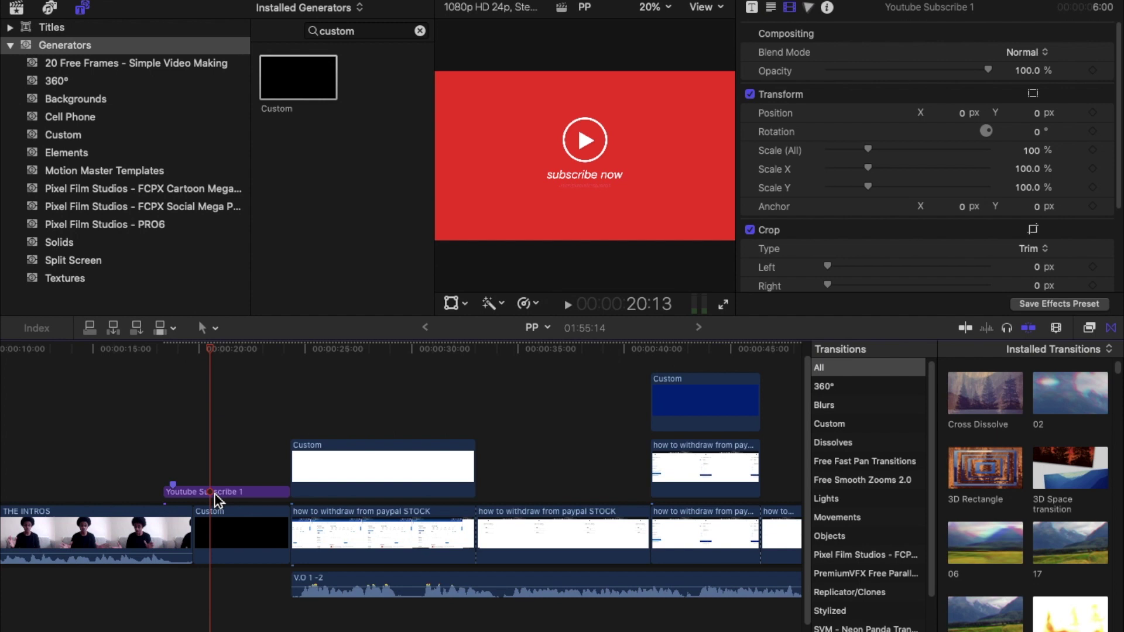